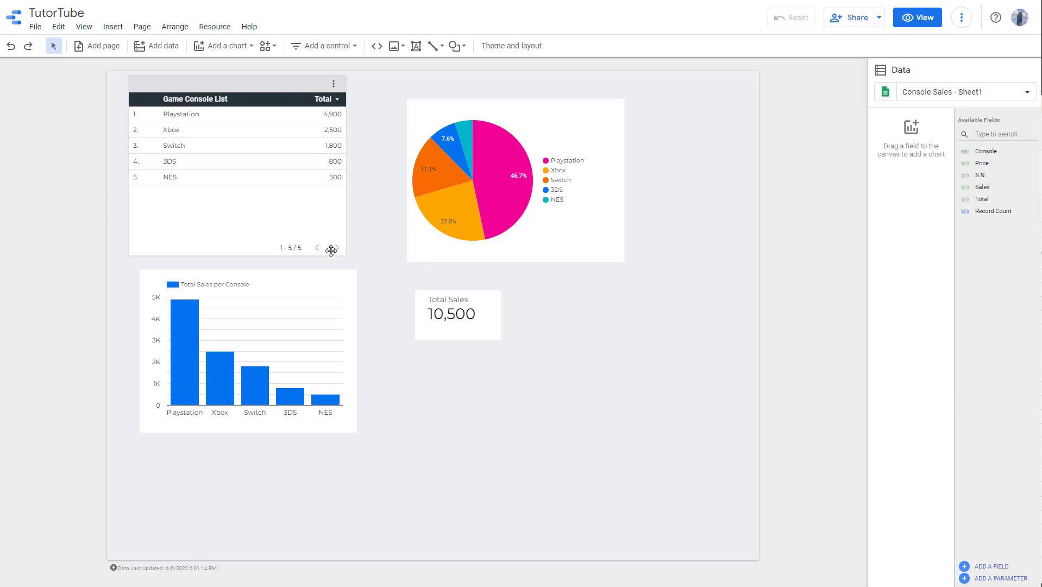
# Step: Select the Game Console List table and show its Style settings
pyautogui.click(265, 82)
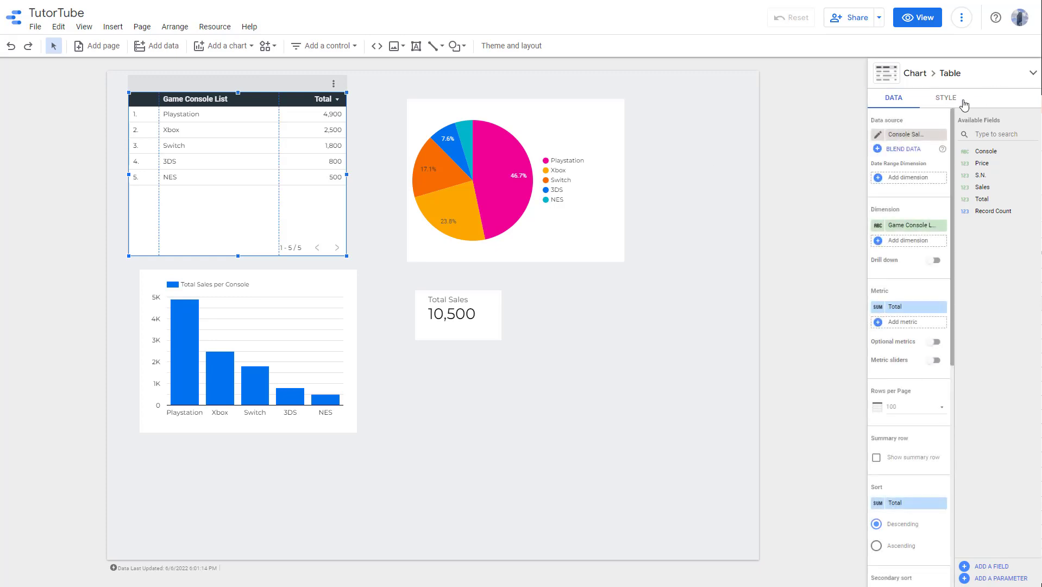
pyautogui.click(946, 98)
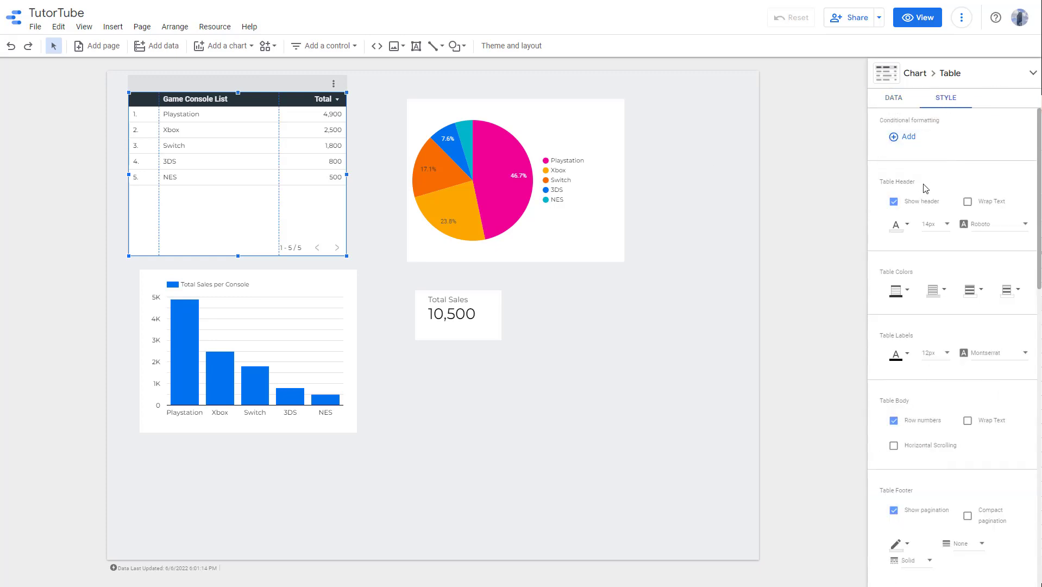
# Step: Add a single-color rule testing whether Total is greater than 1000
pyautogui.click(908, 138)
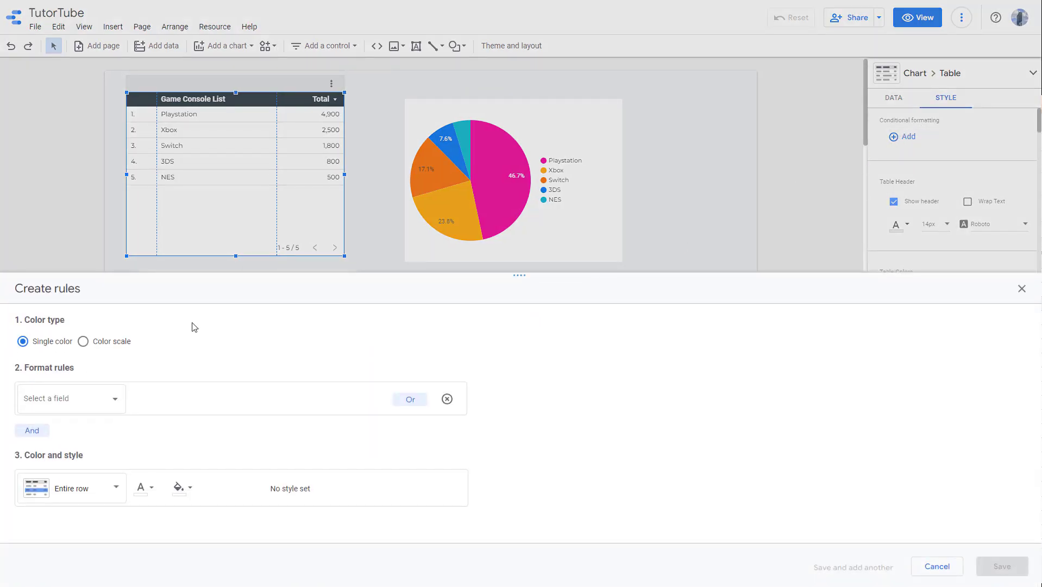
pyautogui.click(83, 342)
pyautogui.click(23, 341)
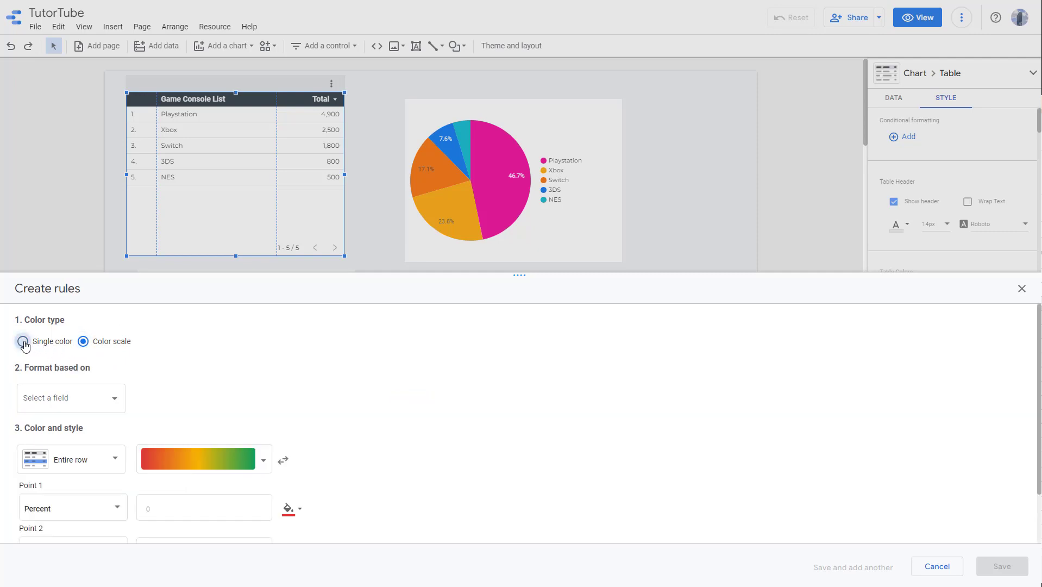
pyautogui.click(85, 343)
pyautogui.click(24, 343)
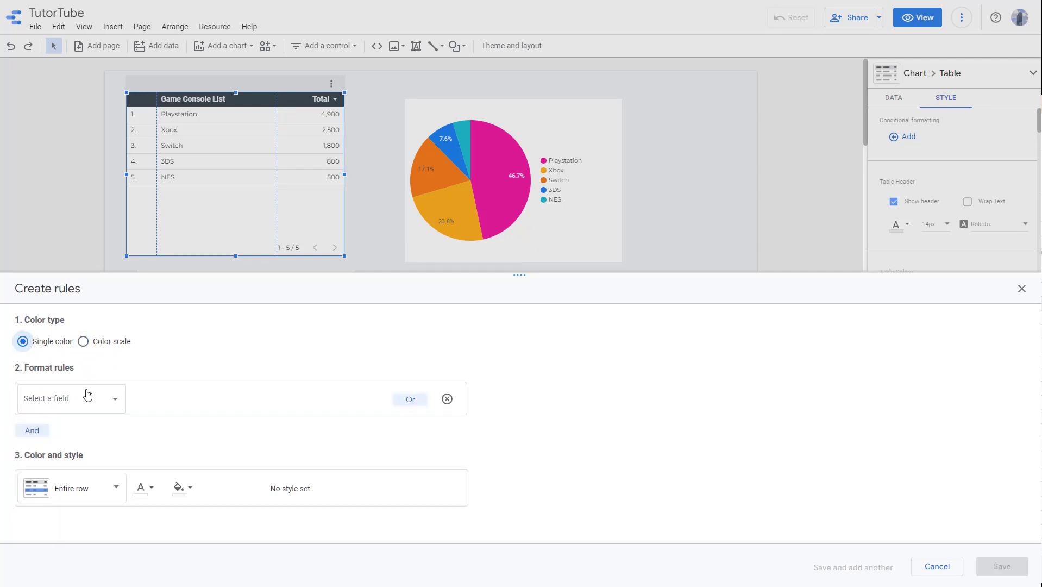
pyautogui.click(99, 401)
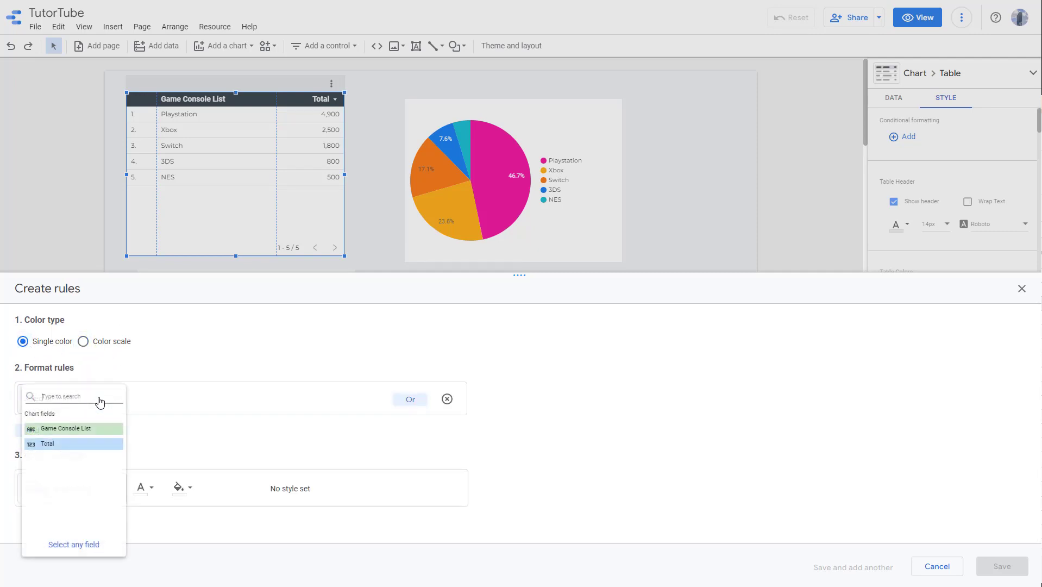
pyautogui.click(62, 443)
pyautogui.click(212, 406)
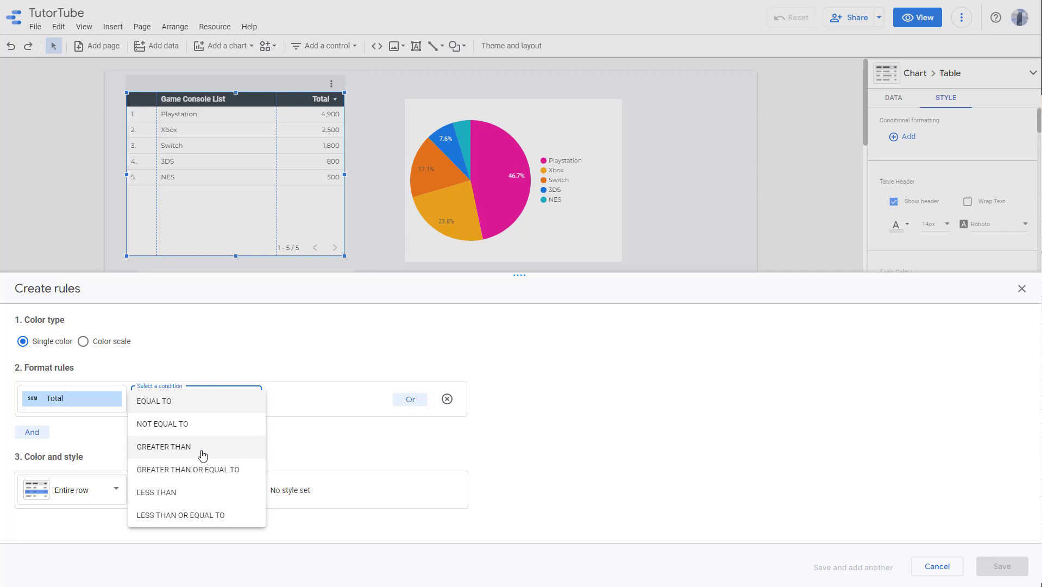
pyautogui.click(185, 448)
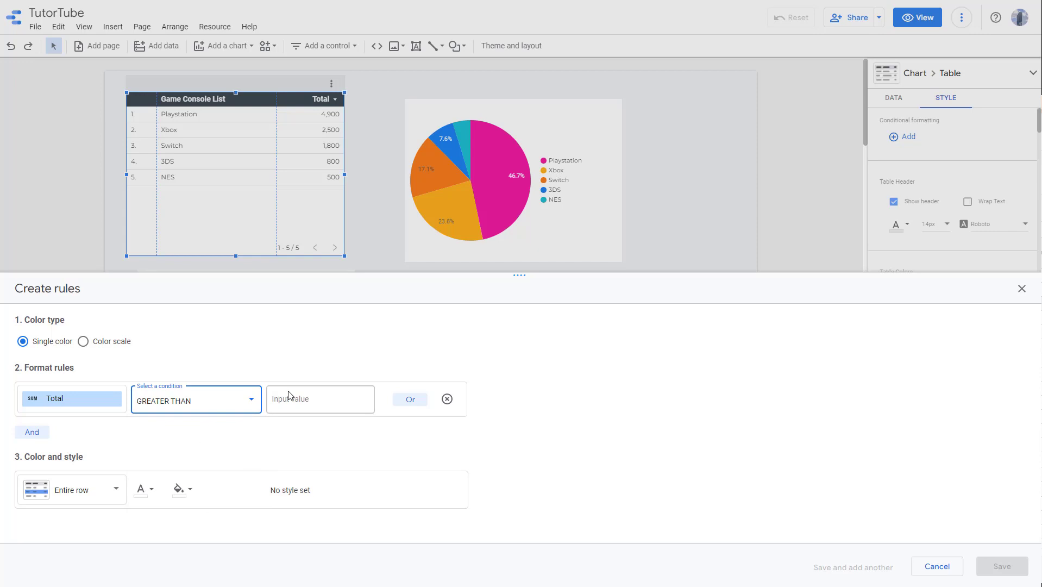
pyautogui.click(361, 399)
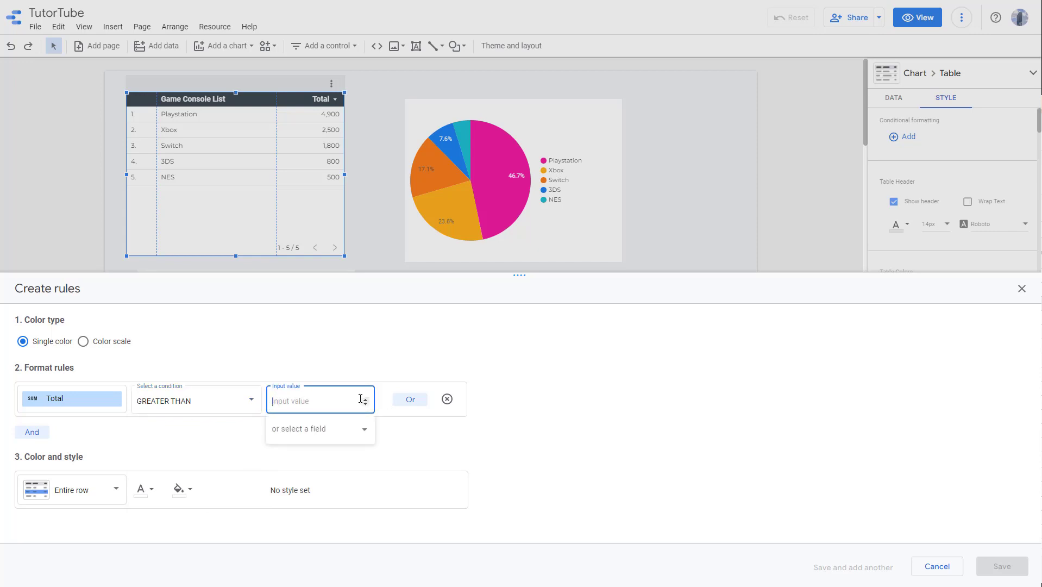
pyautogui.write('1000')
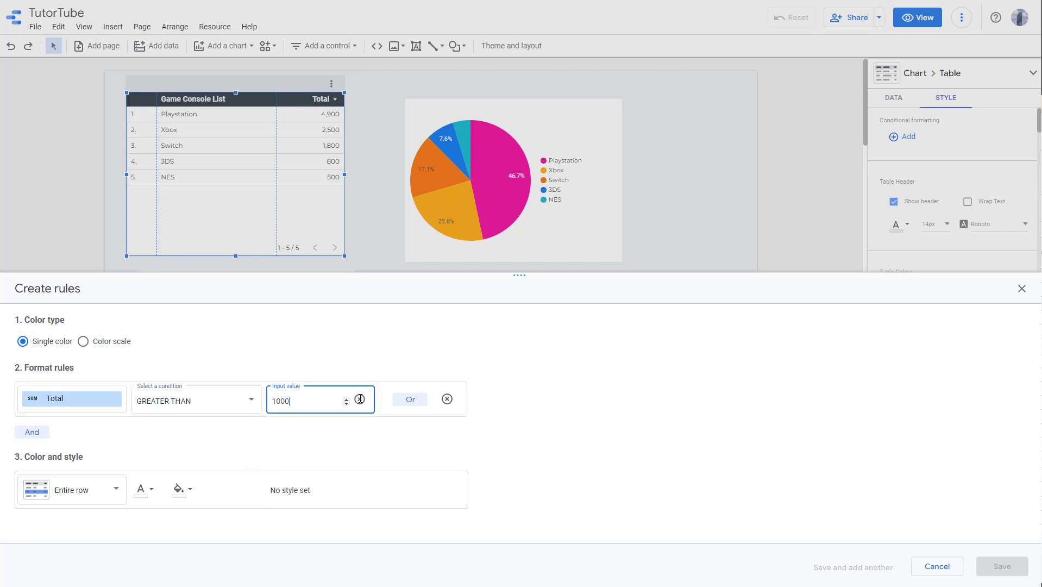
pyautogui.click(425, 438)
# Step: Give matching rows a red background with white text and save the rule
pyautogui.click(191, 490)
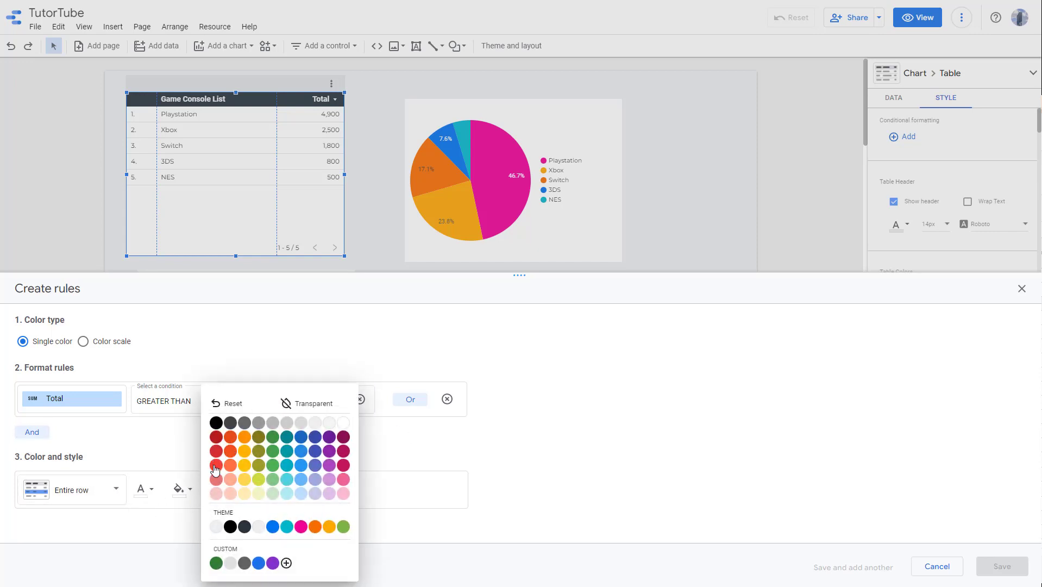
pyautogui.click(216, 465)
pyautogui.click(152, 489)
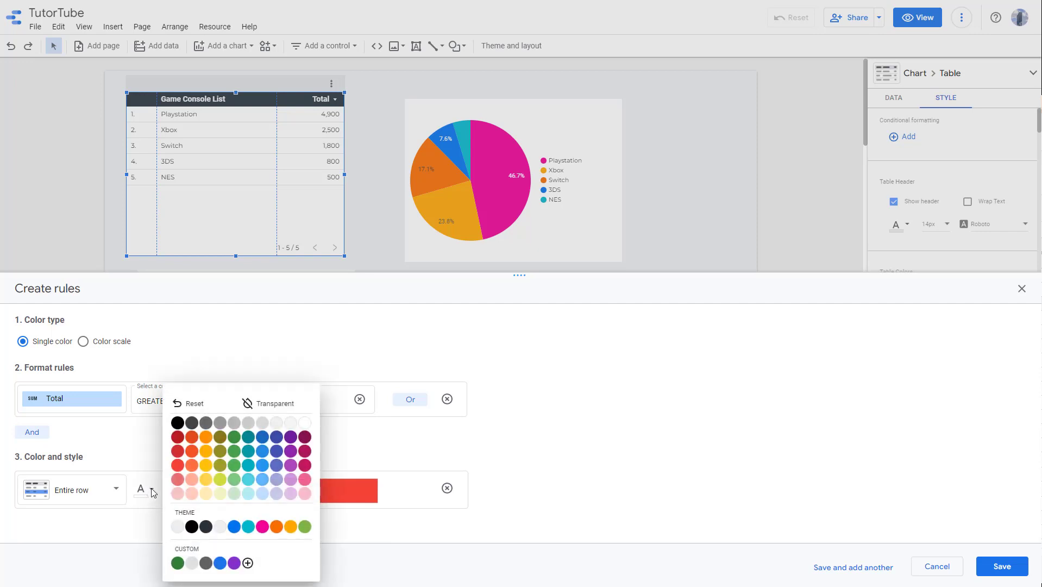
pyautogui.click(220, 526)
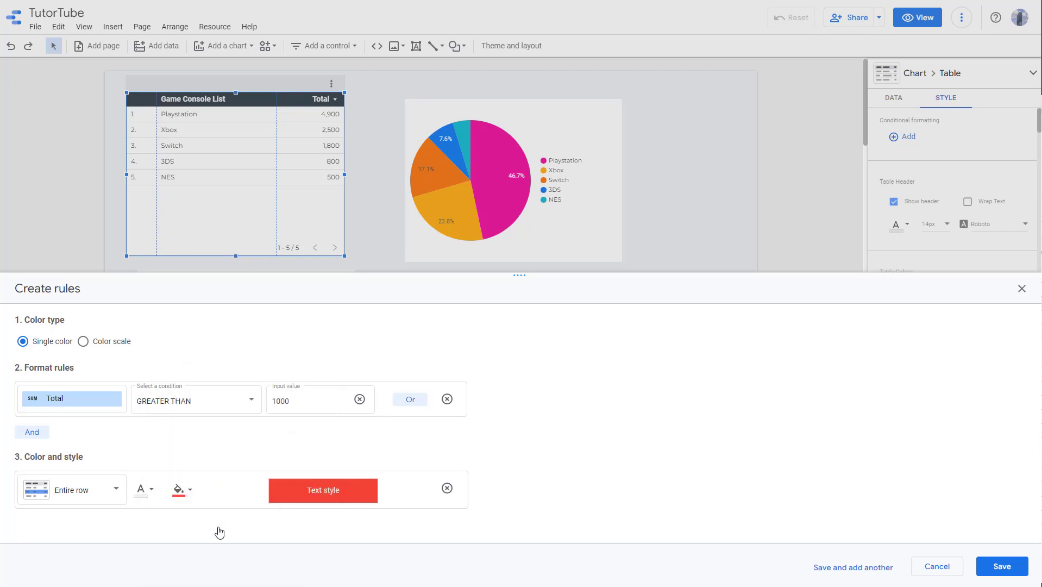
pyautogui.click(1000, 566)
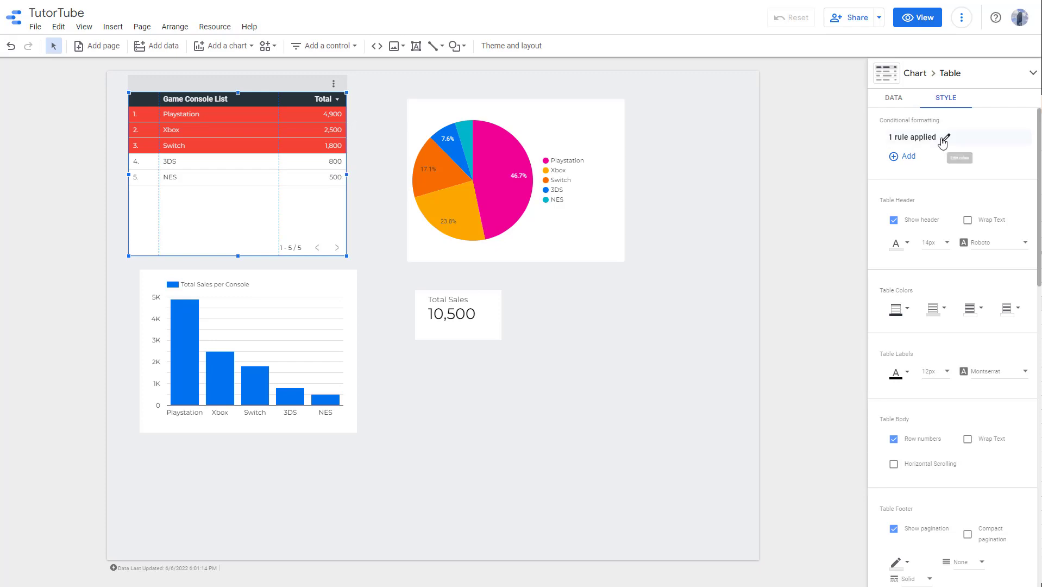
# Step: Add a second rule testing whether Total is less than 600
pyautogui.click(906, 157)
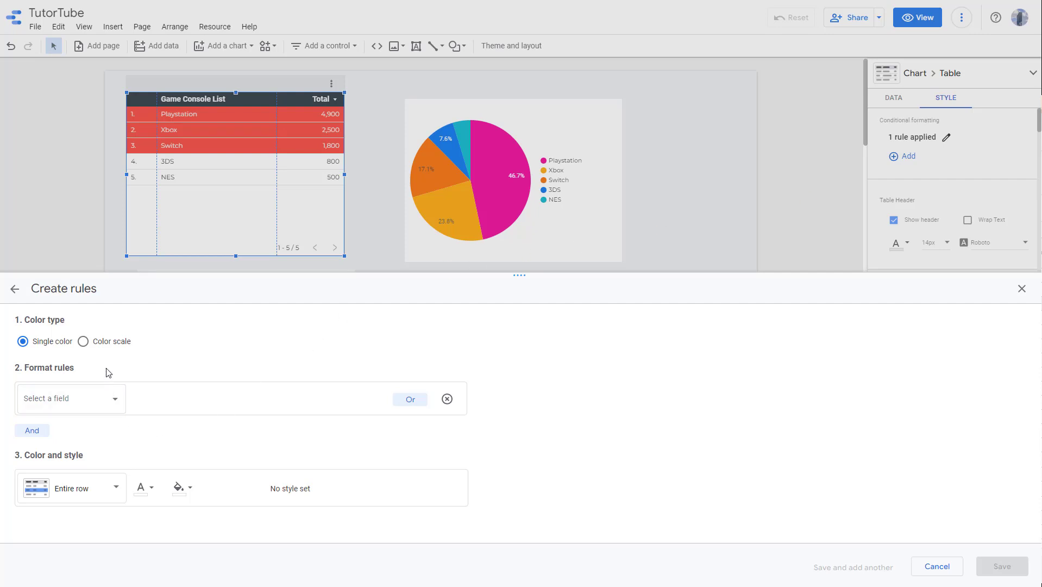
pyautogui.click(107, 400)
pyautogui.click(150, 388)
pyautogui.click(98, 401)
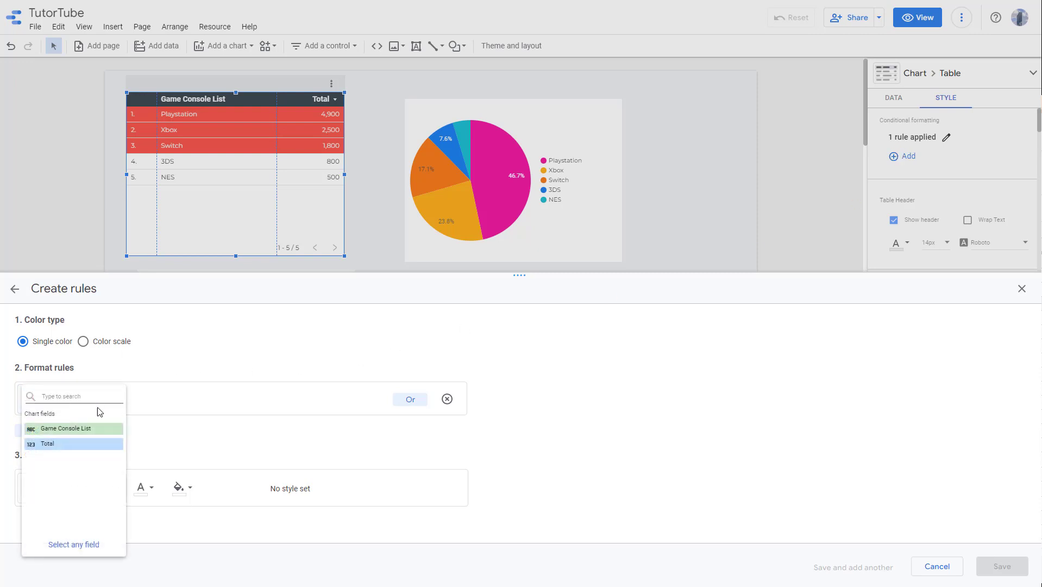
pyautogui.click(91, 444)
pyautogui.click(227, 398)
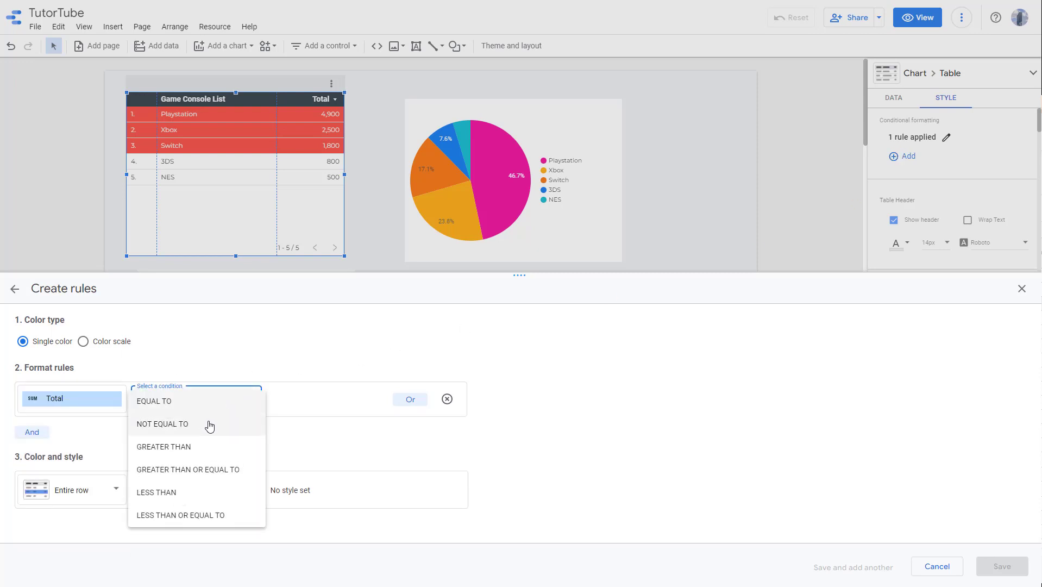
pyautogui.click(177, 492)
pyautogui.click(298, 403)
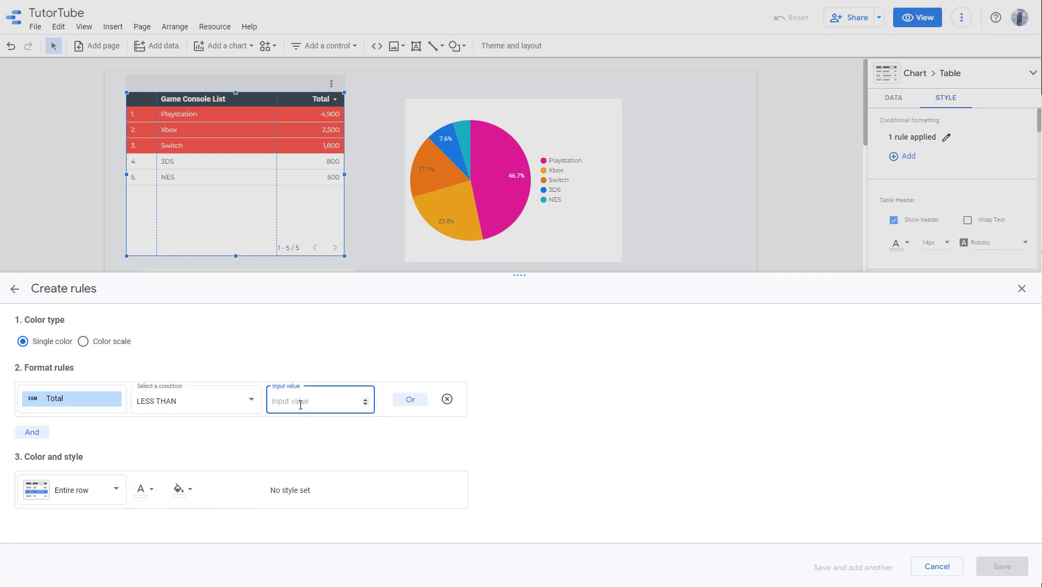
pyautogui.write('8')
pyautogui.press('BackSpace')
pyautogui.press('BackSpace')
pyautogui.press('BackSpace')
pyautogui.write('600')
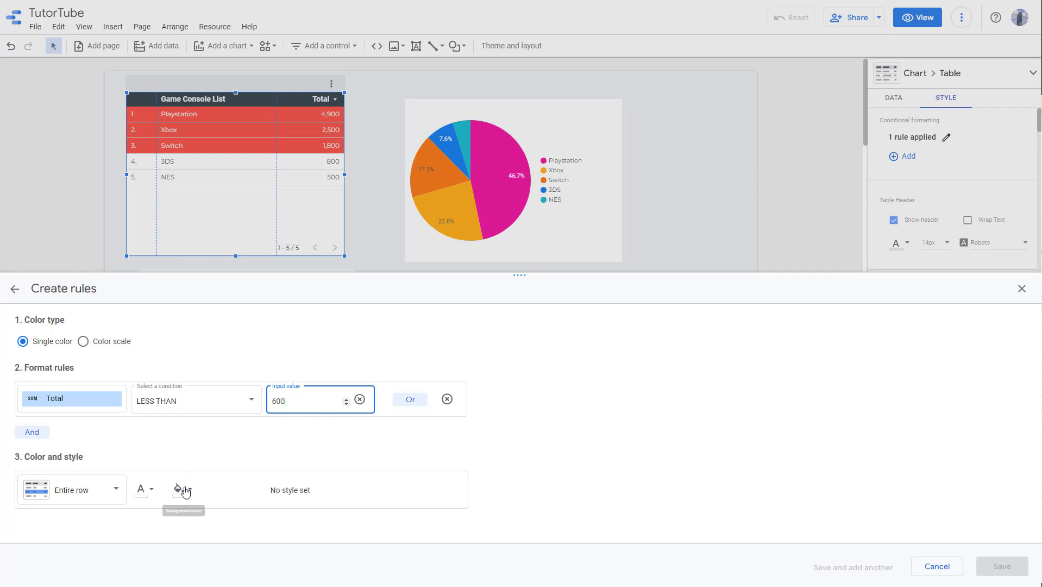
# Step: Give those rows a black background with light blue text
pyautogui.click(171, 499)
pyautogui.click(216, 423)
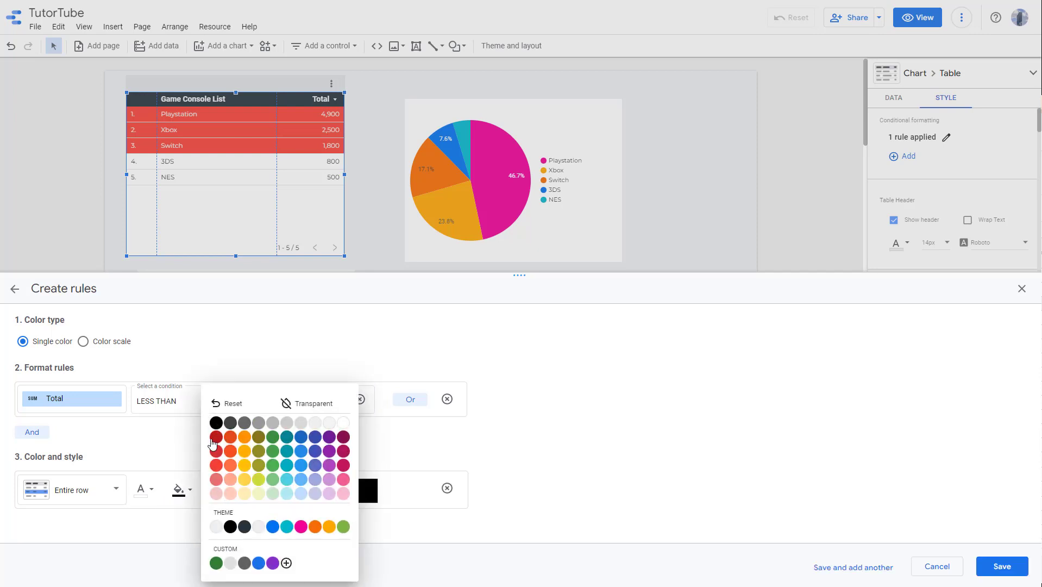
pyautogui.click(141, 489)
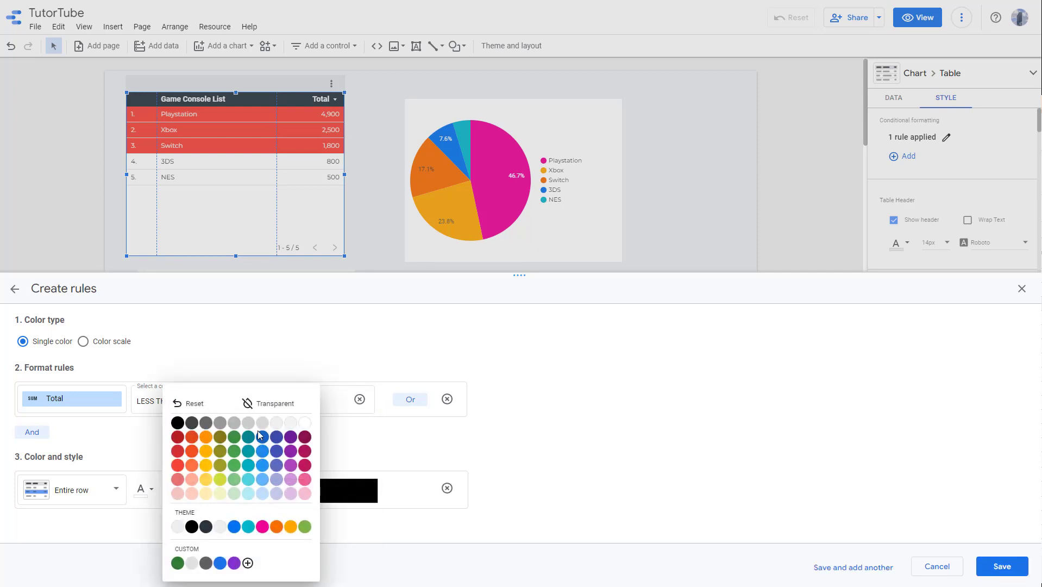
pyautogui.click(262, 492)
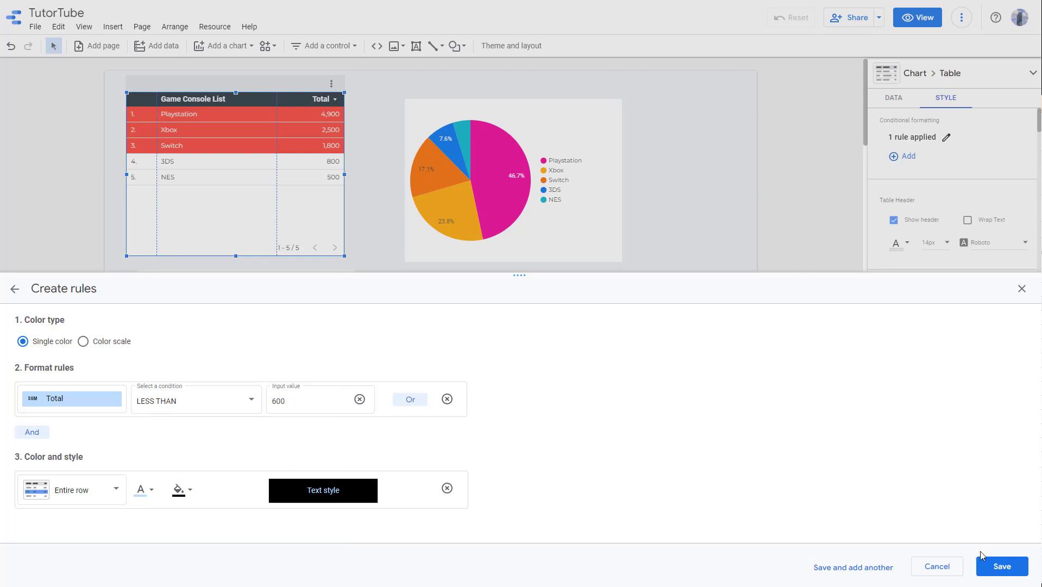
# Step: Save the Total less than 600 rule and close the new rule editor
pyautogui.click(1002, 567)
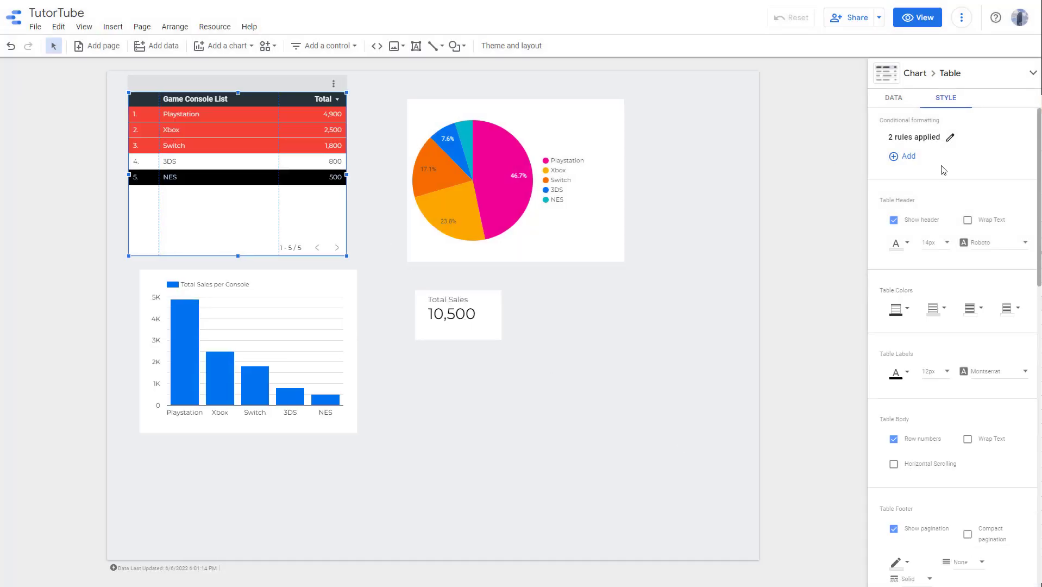
pyautogui.click(951, 138)
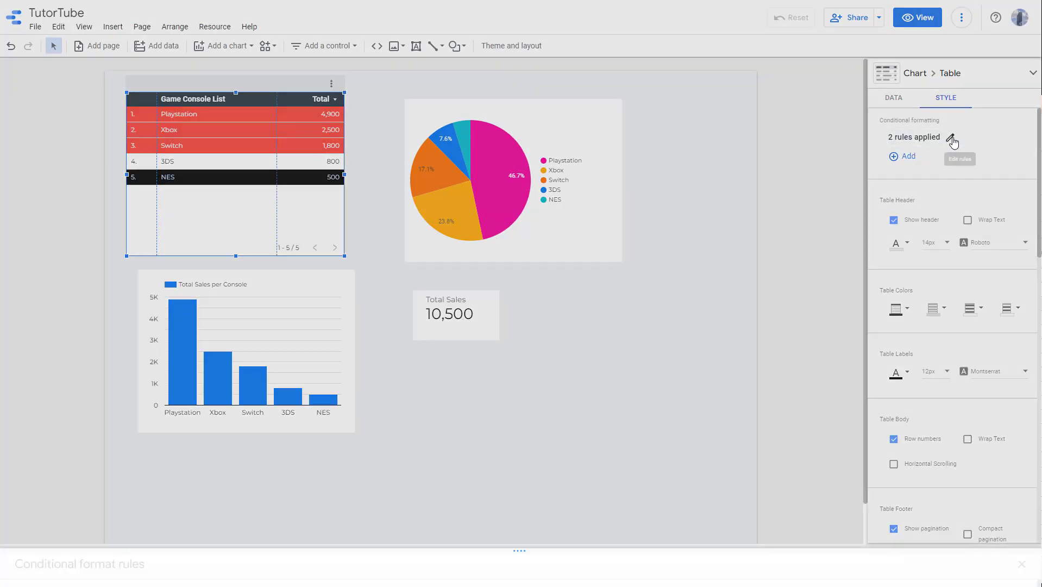
pyautogui.click(83, 429)
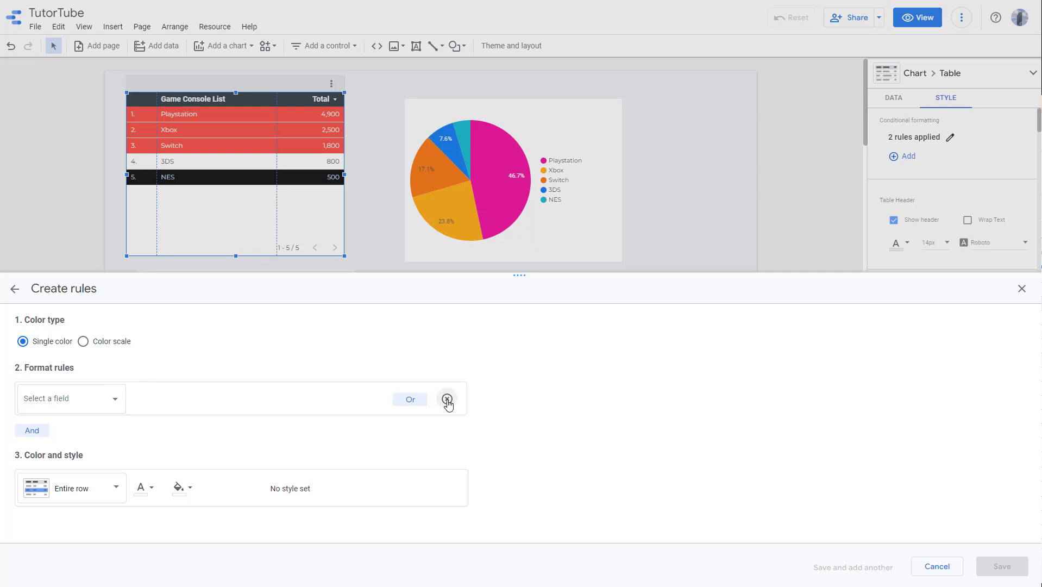
pyautogui.click(1022, 288)
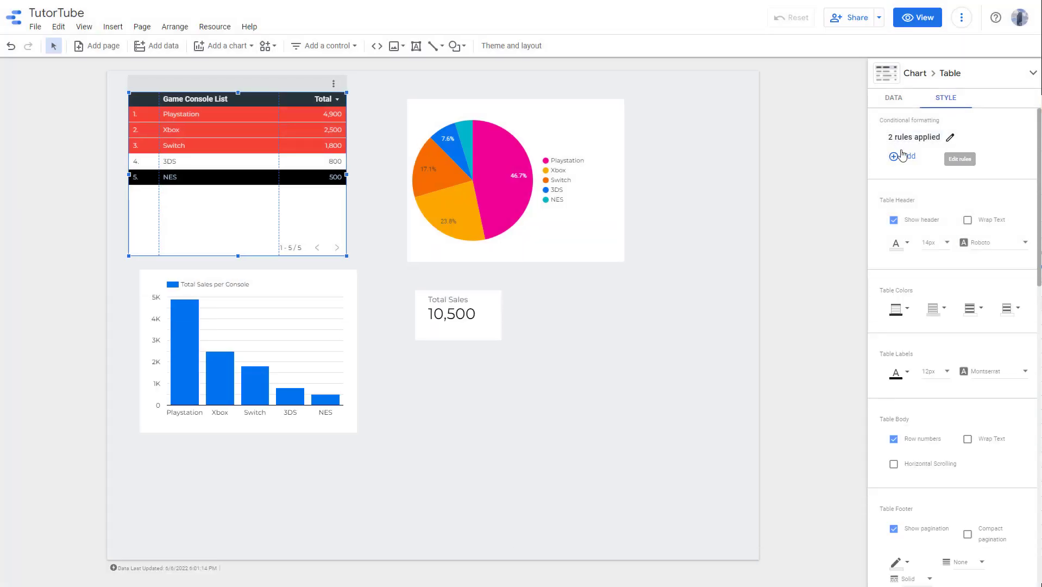
# Step: Delete both applied conditional formatting rules
pyautogui.click(950, 138)
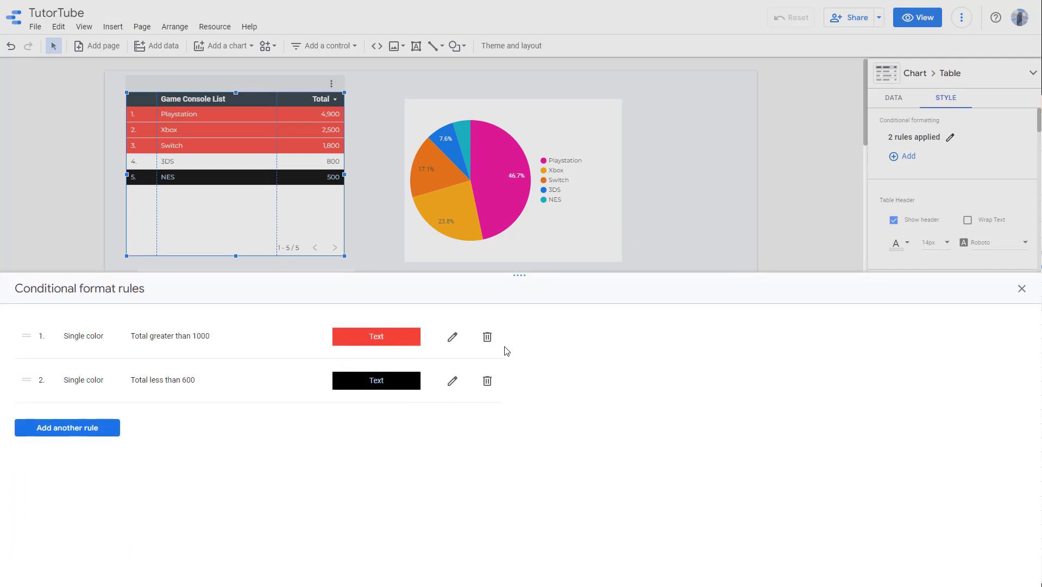
pyautogui.click(488, 337)
pyautogui.click(487, 336)
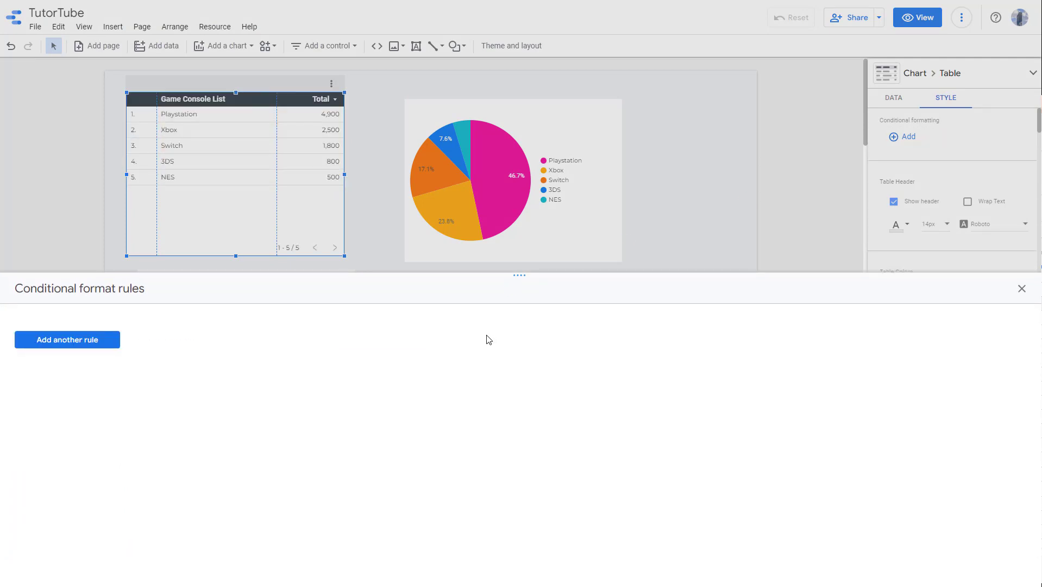
# Step: Start a new rule with the condition Total less than 2000
pyautogui.click(89, 342)
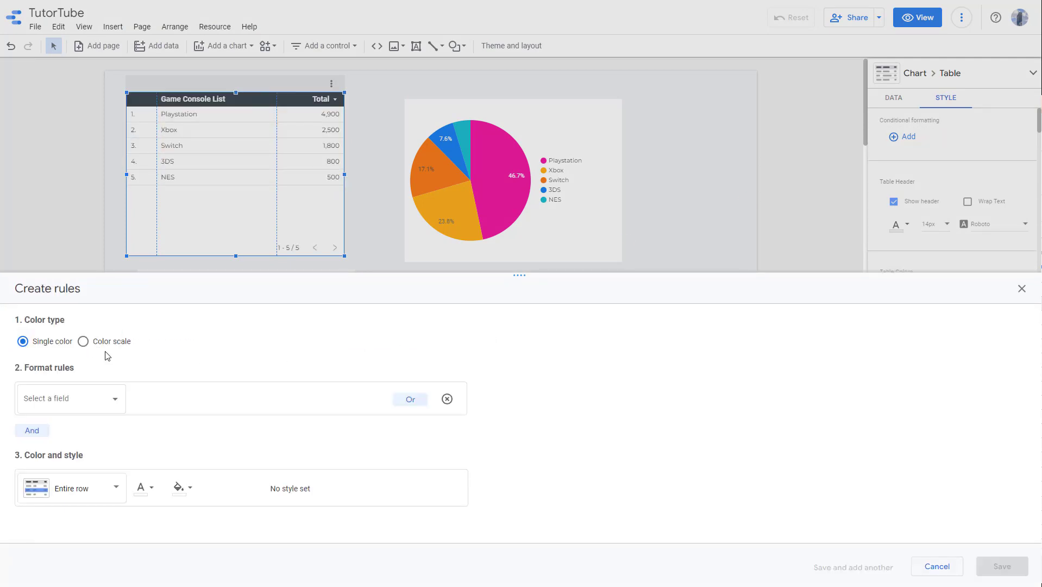
pyautogui.click(105, 388)
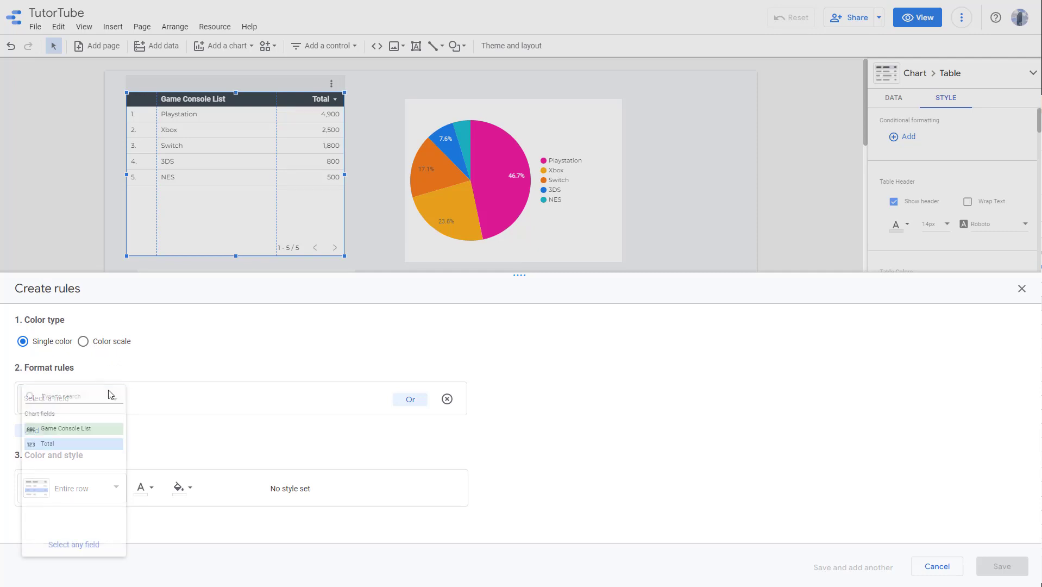
pyautogui.click(80, 442)
pyautogui.click(216, 399)
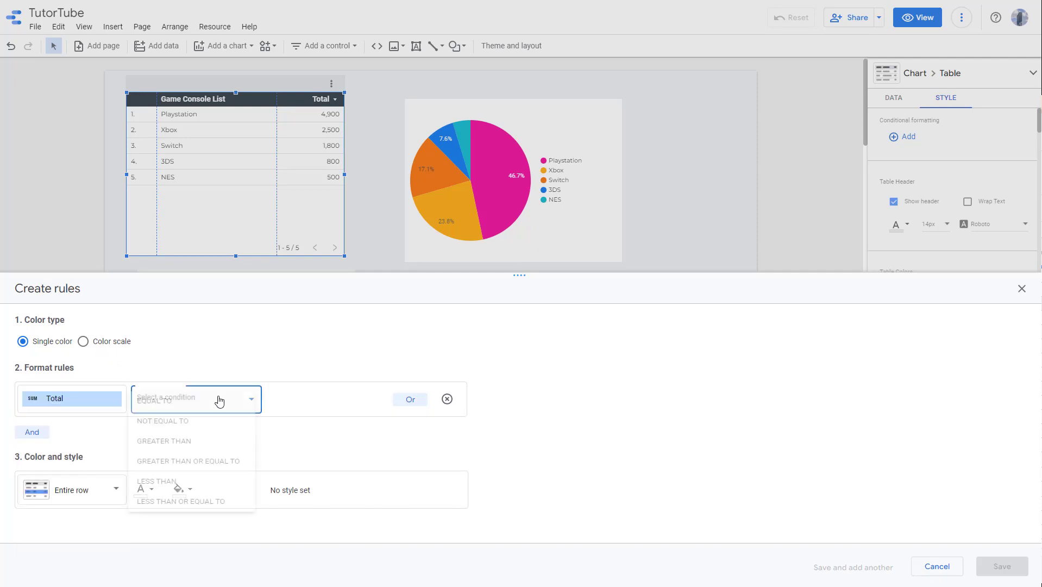
pyautogui.click(189, 492)
pyautogui.click(290, 400)
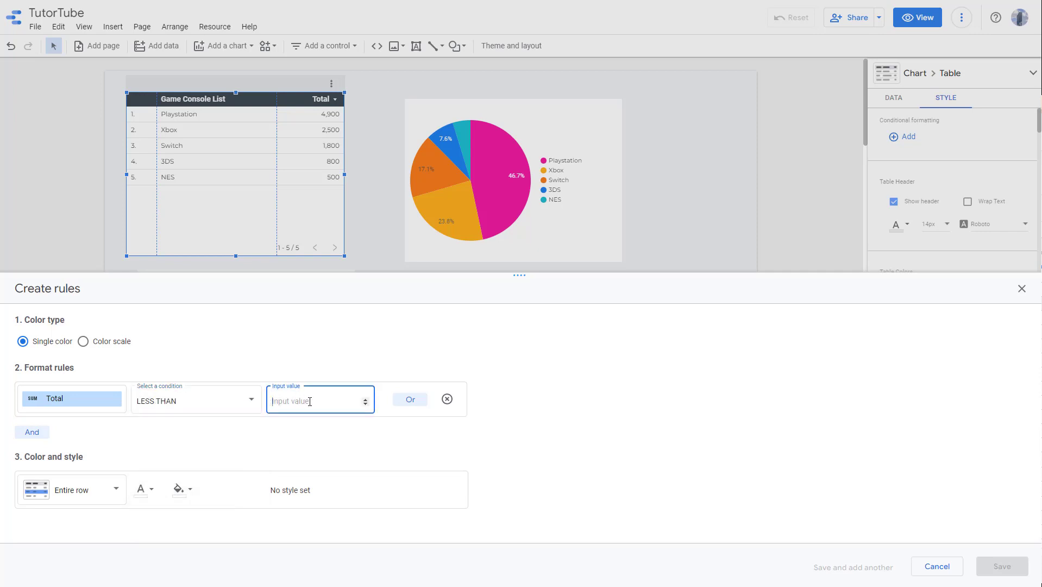
pyautogui.write('2000')
# Step: Add an AND condition requiring Total greater than 600
pyautogui.click(33, 433)
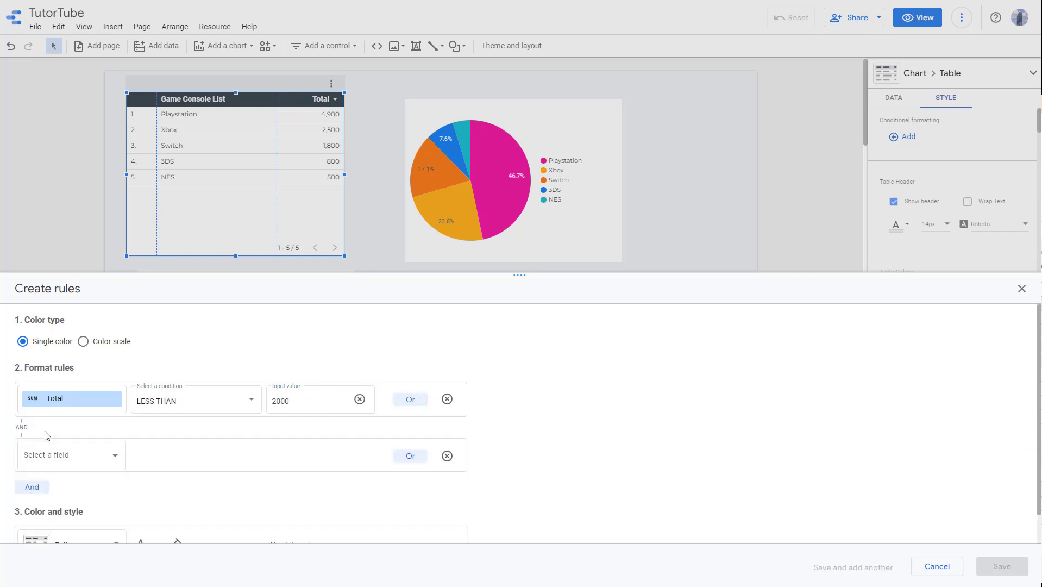
pyautogui.click(113, 460)
pyautogui.click(102, 469)
pyautogui.click(231, 456)
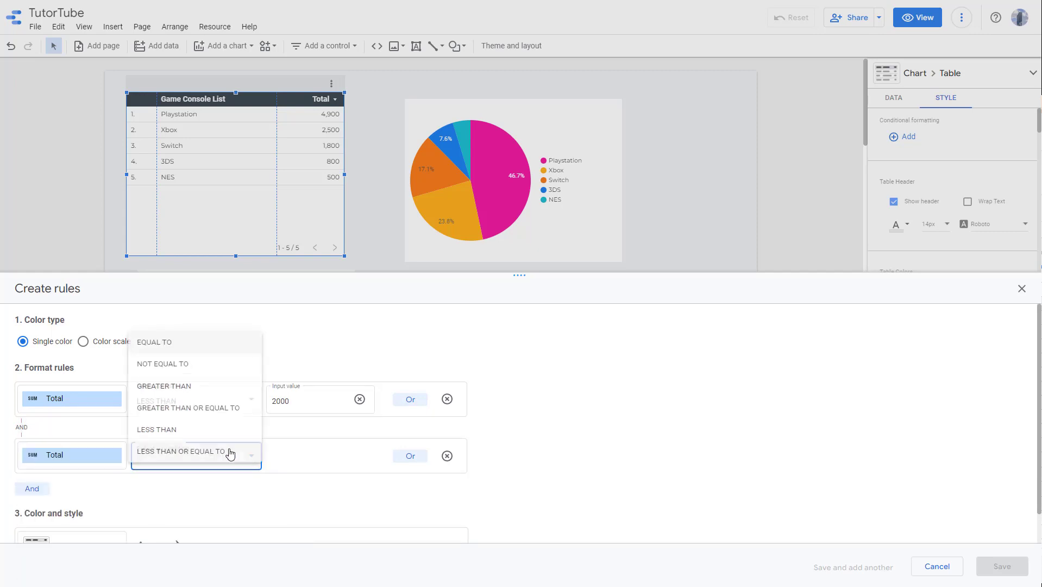
pyautogui.click(182, 387)
pyautogui.click(301, 459)
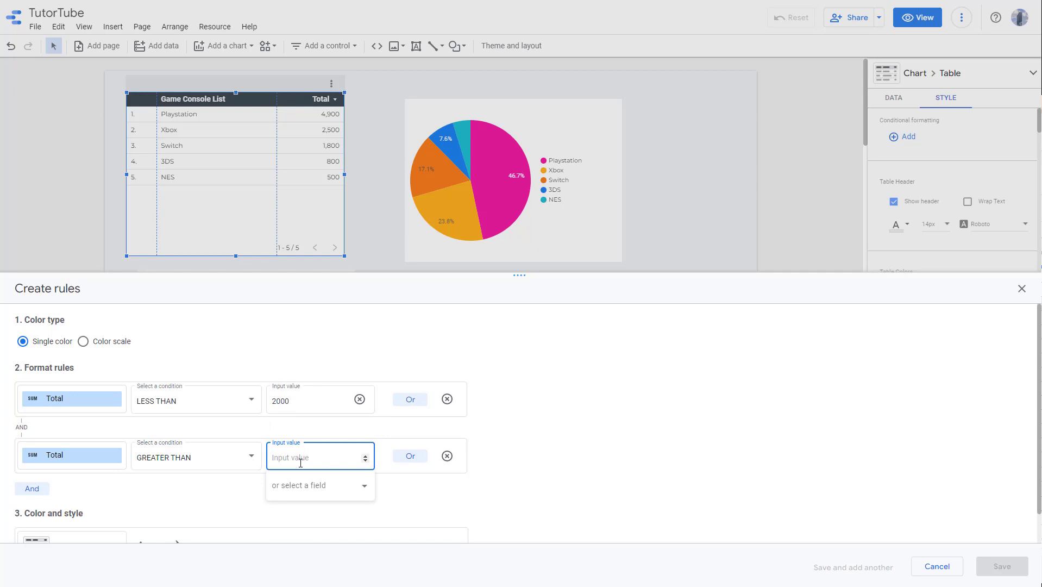
pyautogui.write('600')
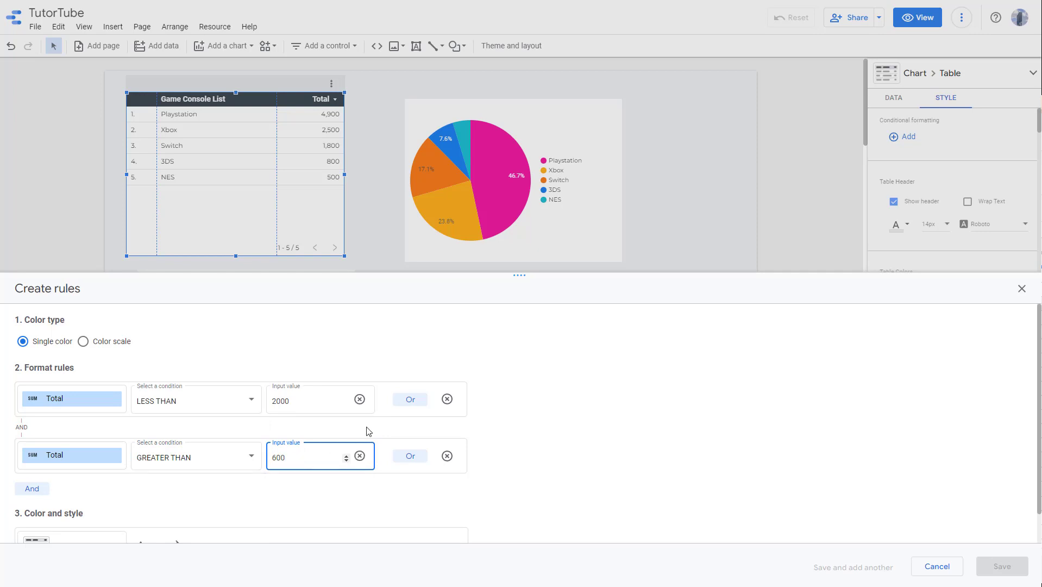
pyautogui.click(585, 412)
pyautogui.scroll(-1, 326, 478)
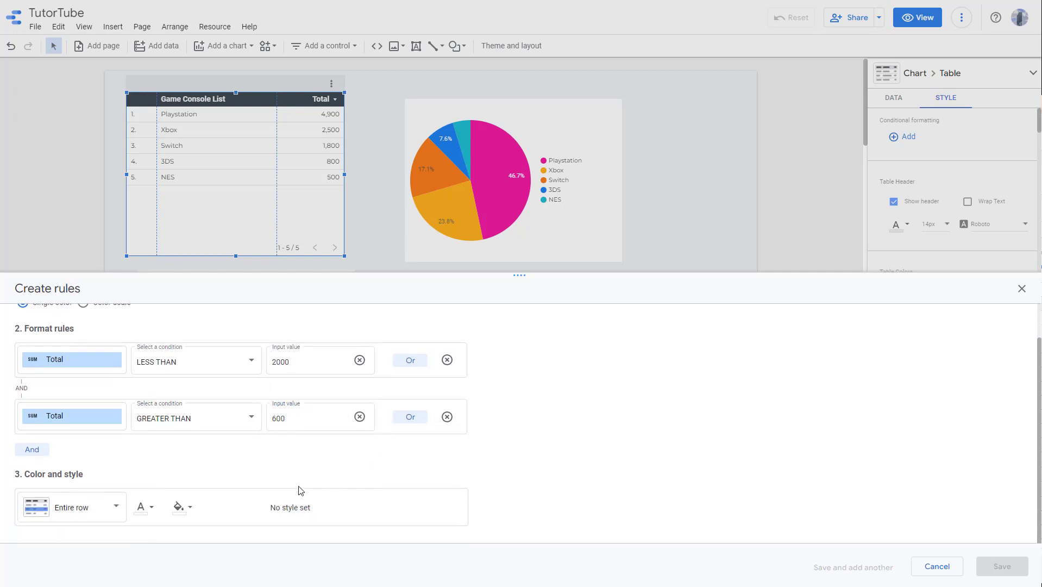
# Step: Give matching rows a light-red background with black text and save the rule
pyautogui.click(187, 511)
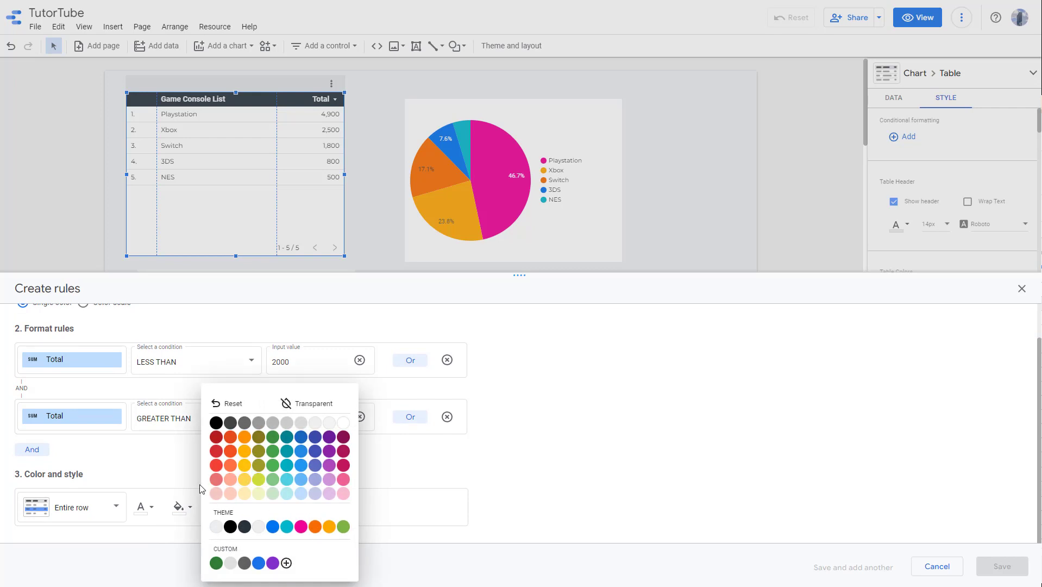
pyautogui.click(216, 479)
pyautogui.click(142, 507)
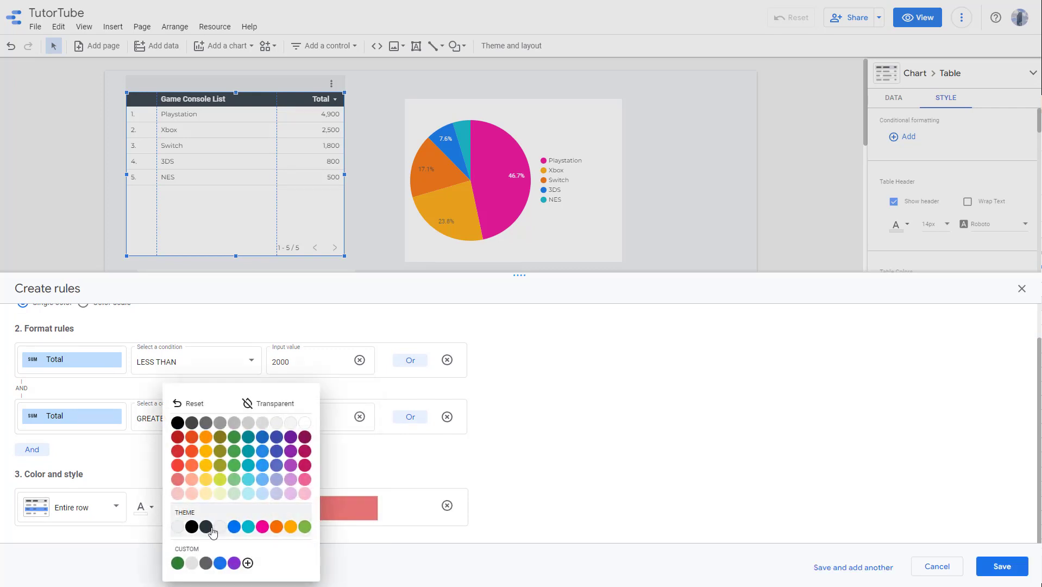
pyautogui.click(194, 527)
pyautogui.click(1003, 567)
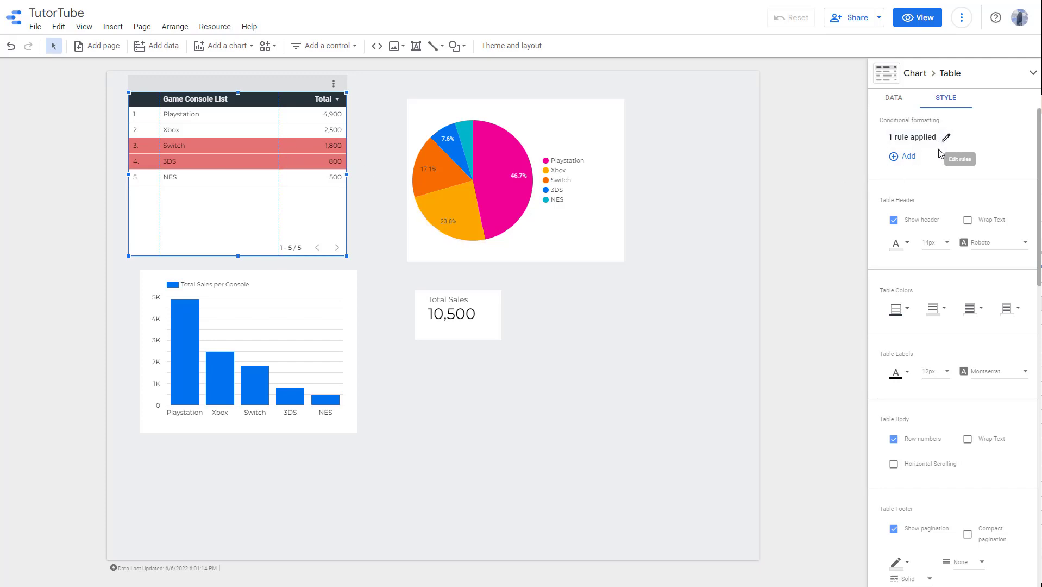
# Step: Delete the 600–2000 rule and start a new Color scale rule
pyautogui.click(946, 138)
pyautogui.click(487, 341)
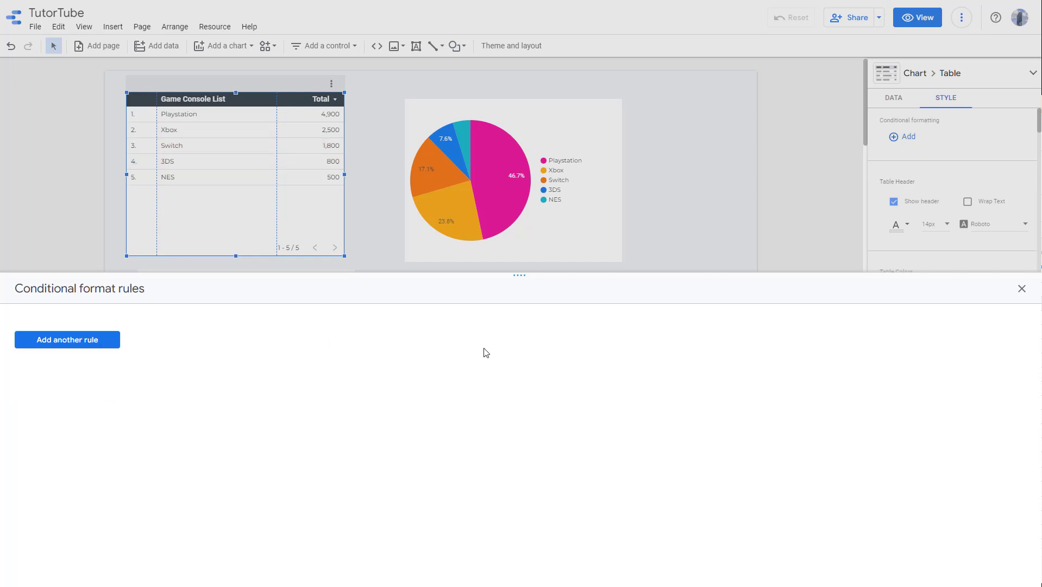
pyautogui.click(82, 348)
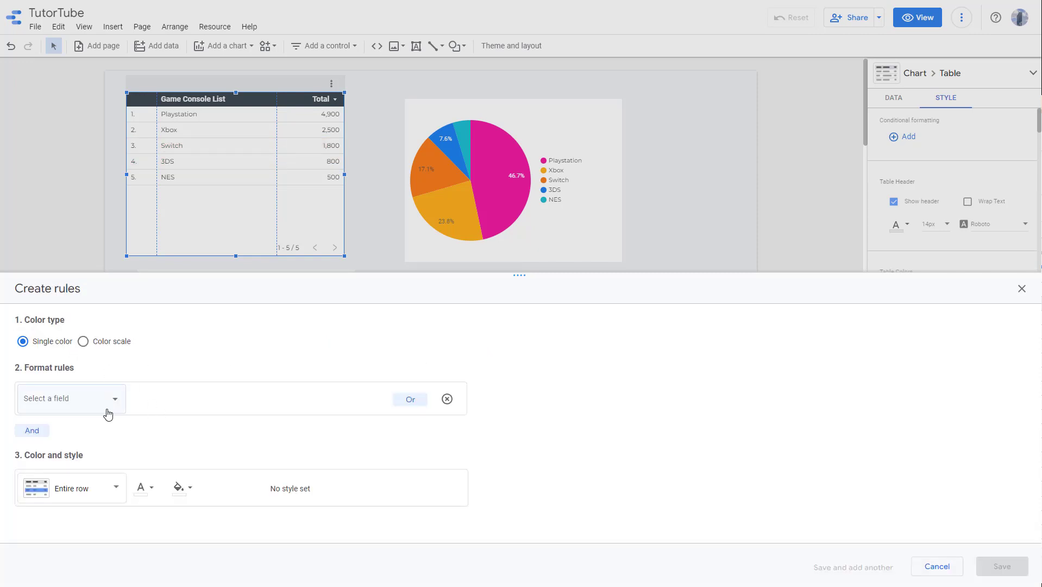
pyautogui.click(109, 342)
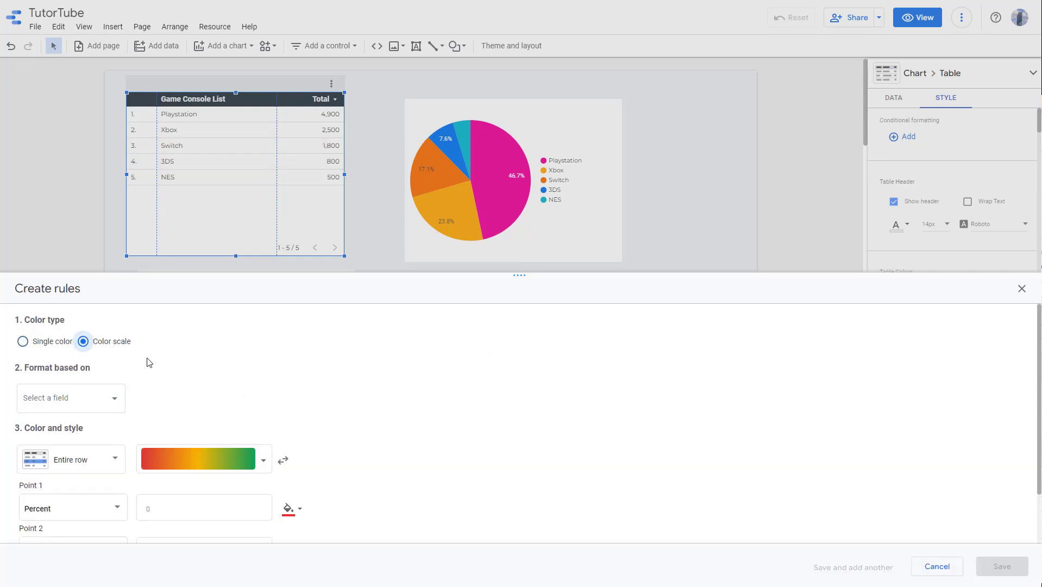
# Step: Base the colour scale on Total and review the three point percentages
pyautogui.click(111, 399)
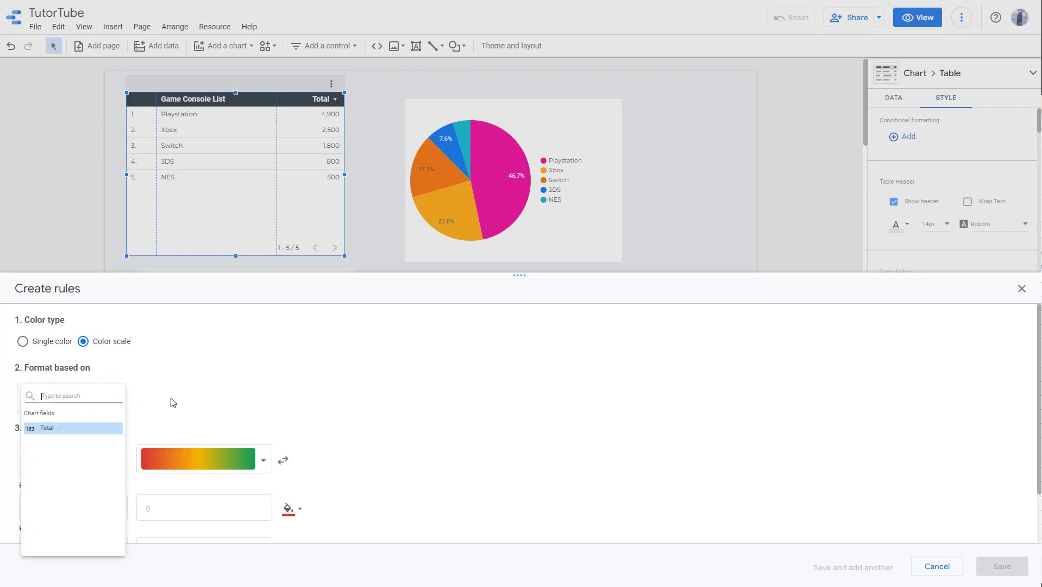
pyautogui.click(80, 427)
pyautogui.scroll(-2, 125, 424)
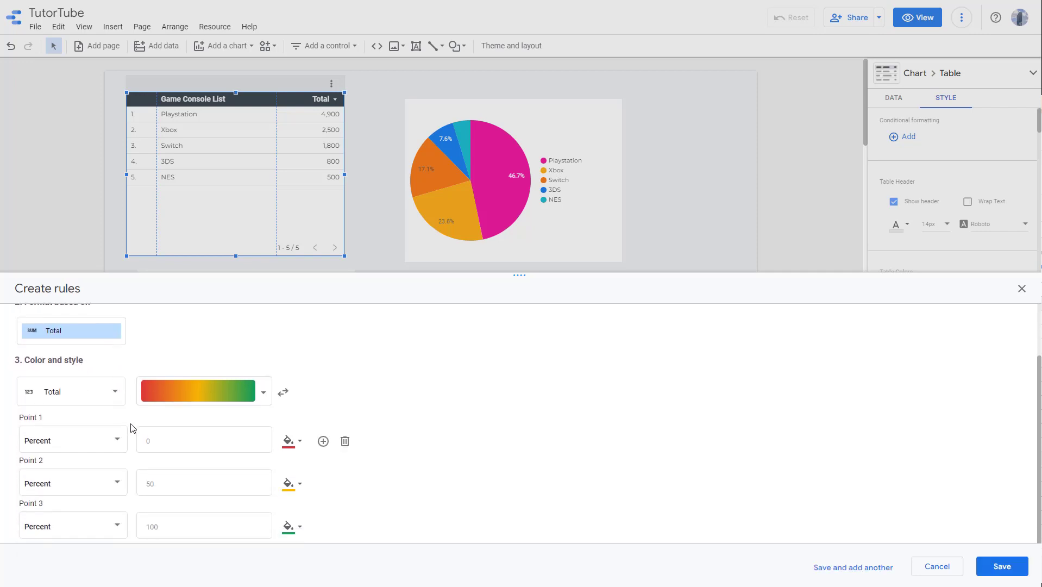
pyautogui.click(164, 439)
pyautogui.click(174, 480)
pyautogui.click(196, 523)
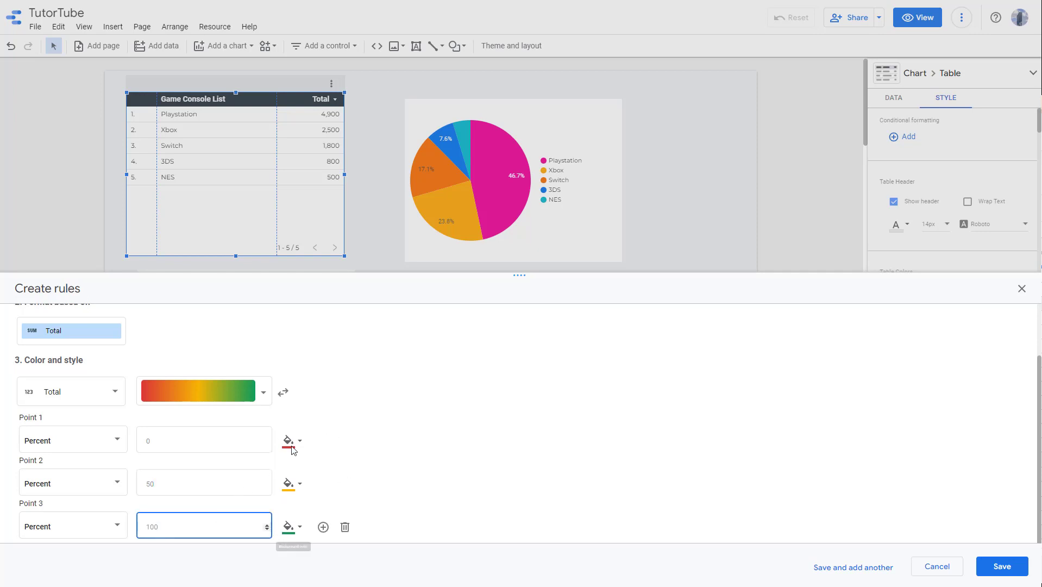
# Step: Set Point 1 to blue, Point 2 to red, Point 3 to dark red, and save
pyautogui.click(299, 444)
pyautogui.click(408, 444)
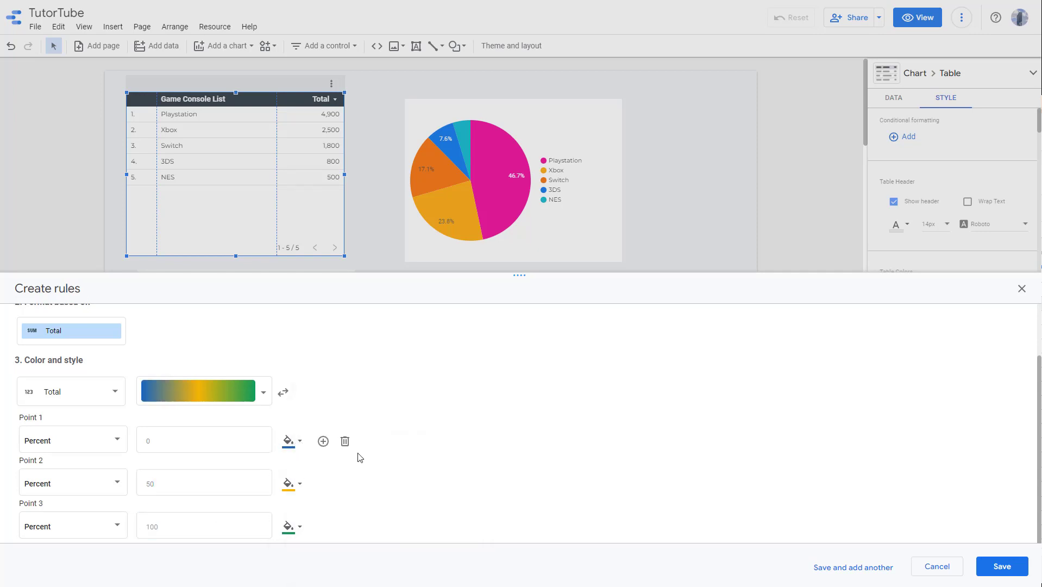
pyautogui.click(299, 485)
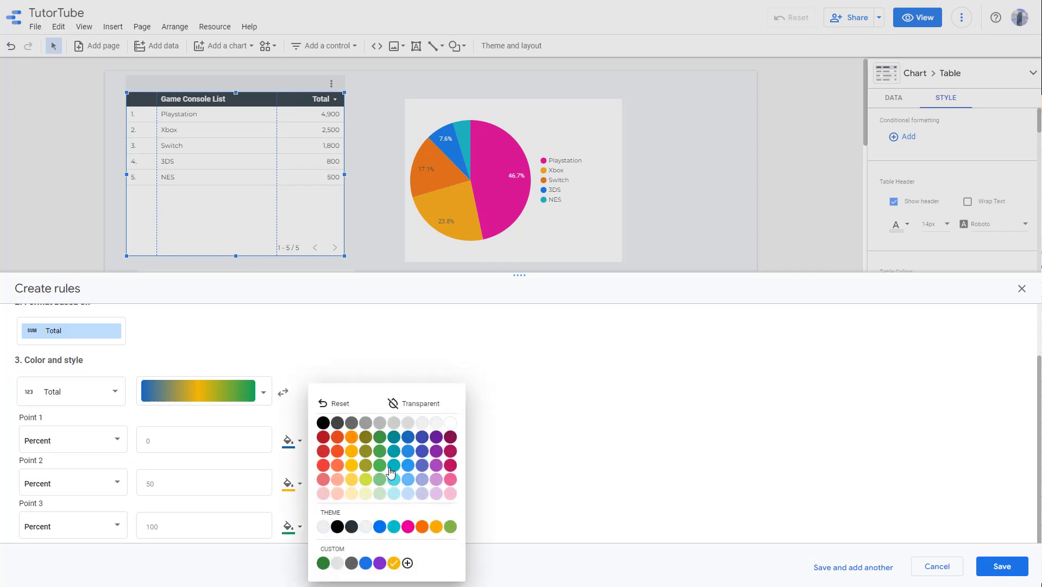
pyautogui.click(337, 452)
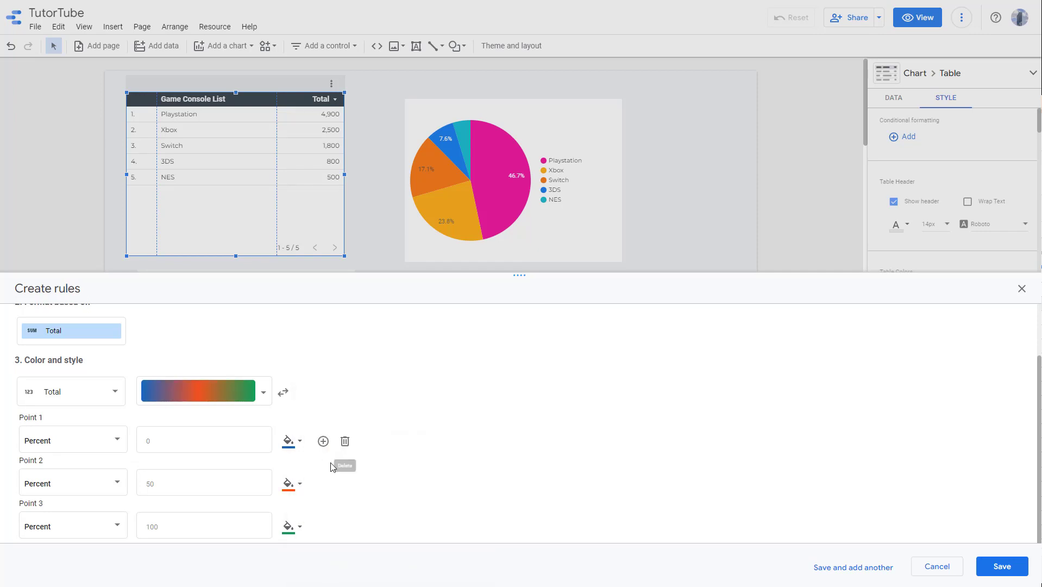
pyautogui.click(292, 526)
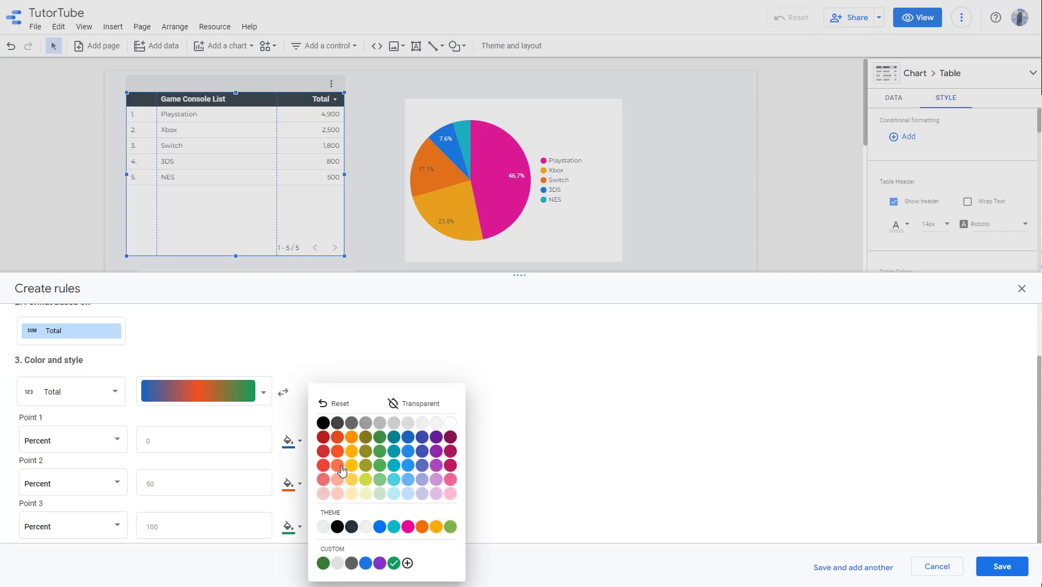
pyautogui.click(324, 438)
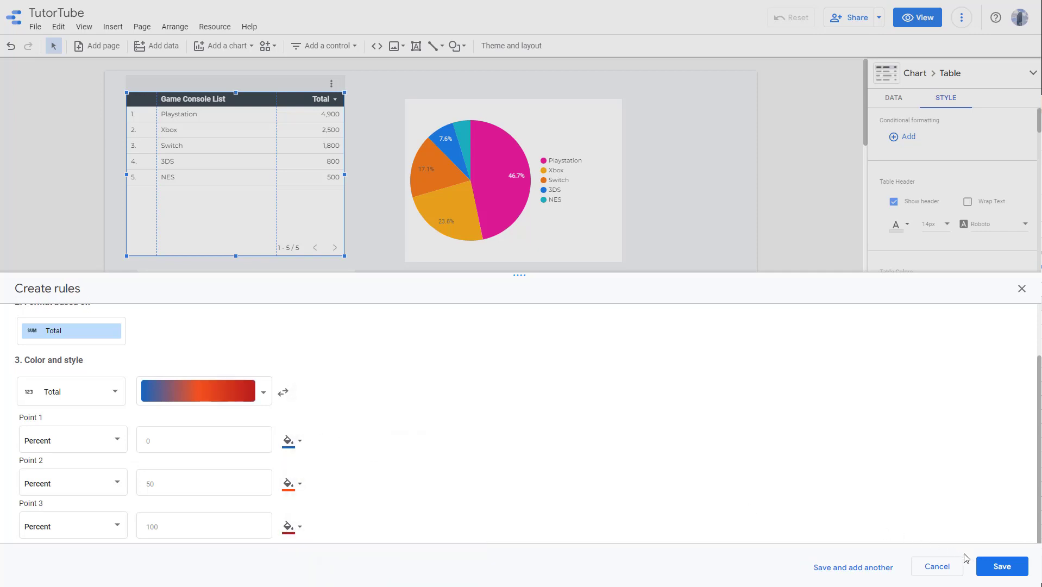
pyautogui.click(1001, 566)
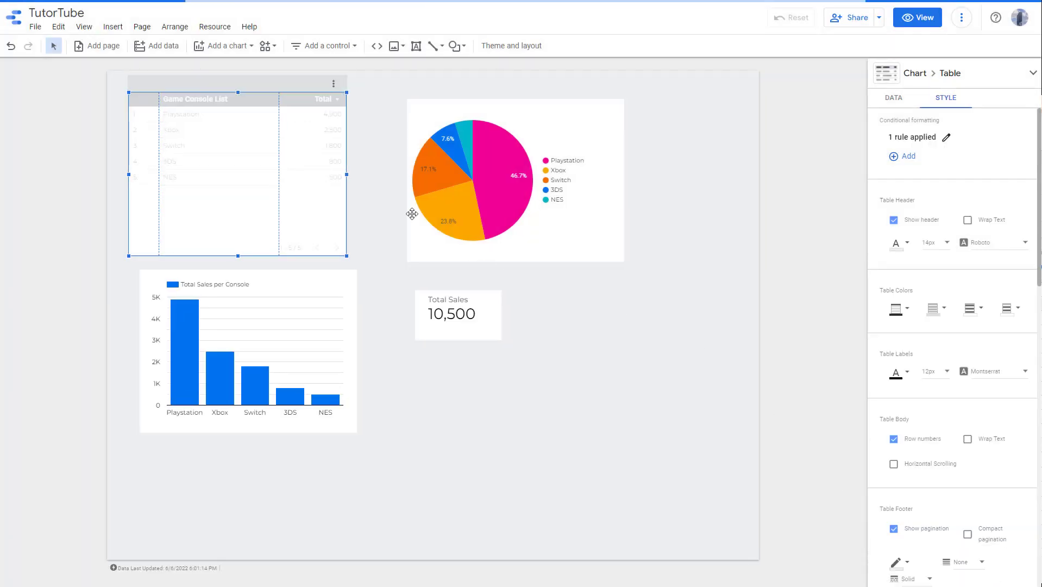